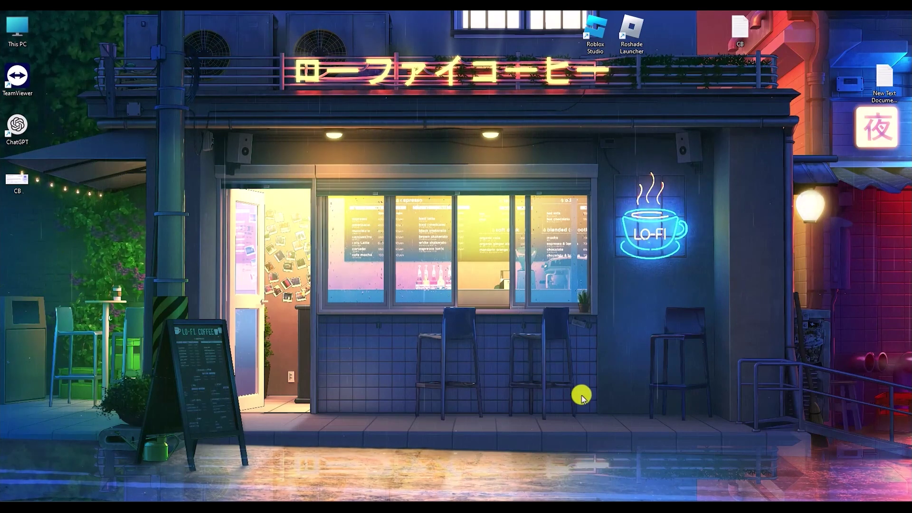
- Launch Chrome, maximize its window, and focus the address bar
click(613, 501)
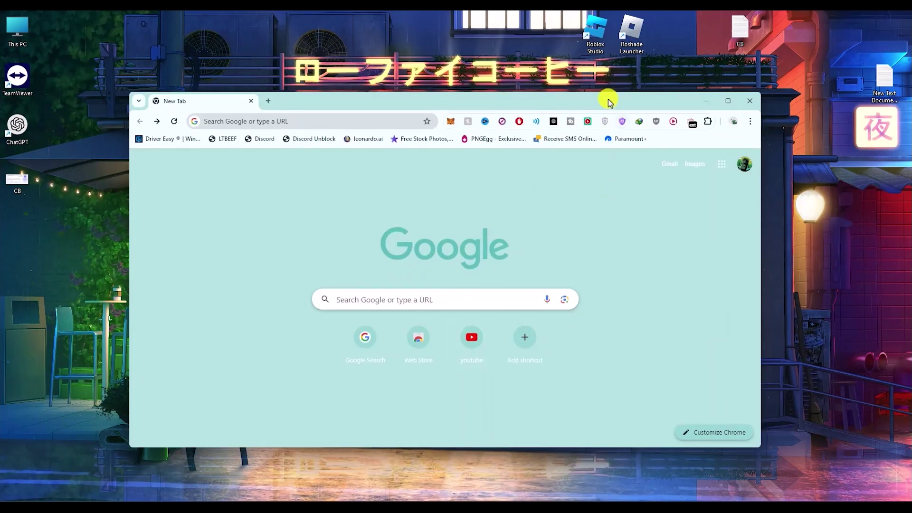
double_click(605, 97)
click(285, 41)
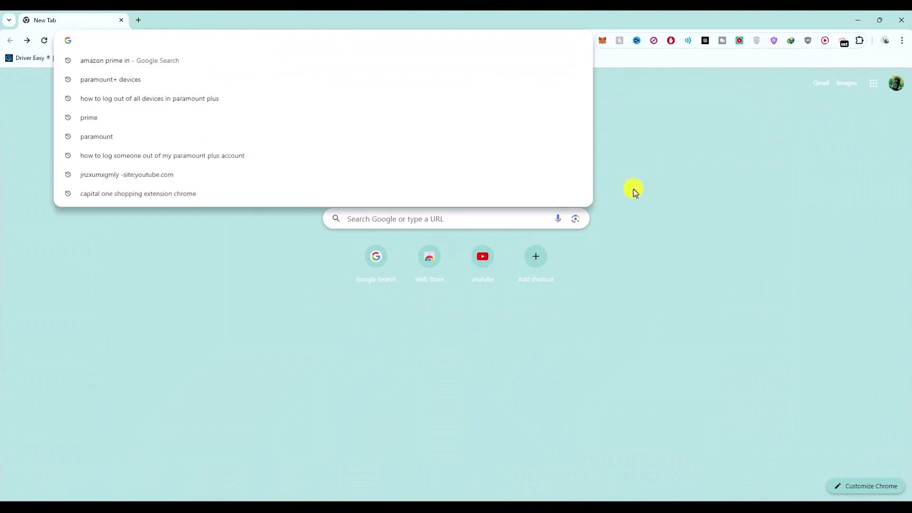
text(a)
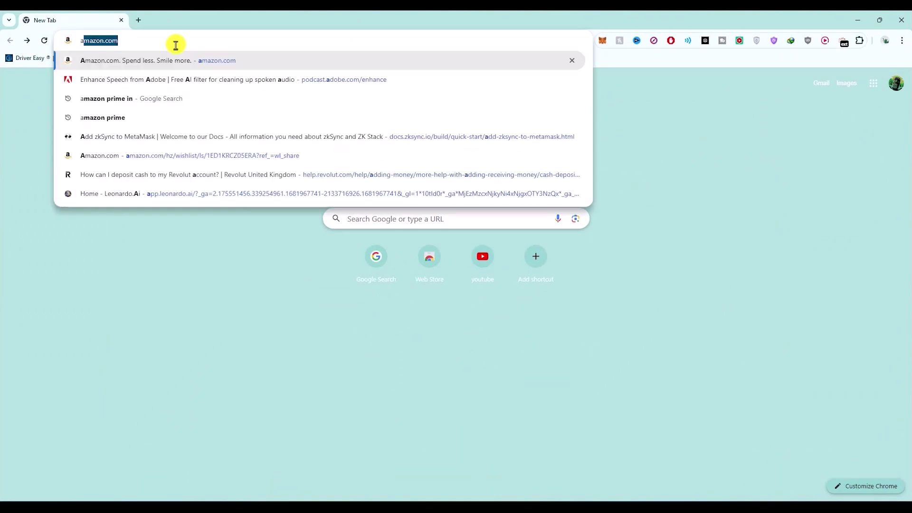
text(mazon.com)
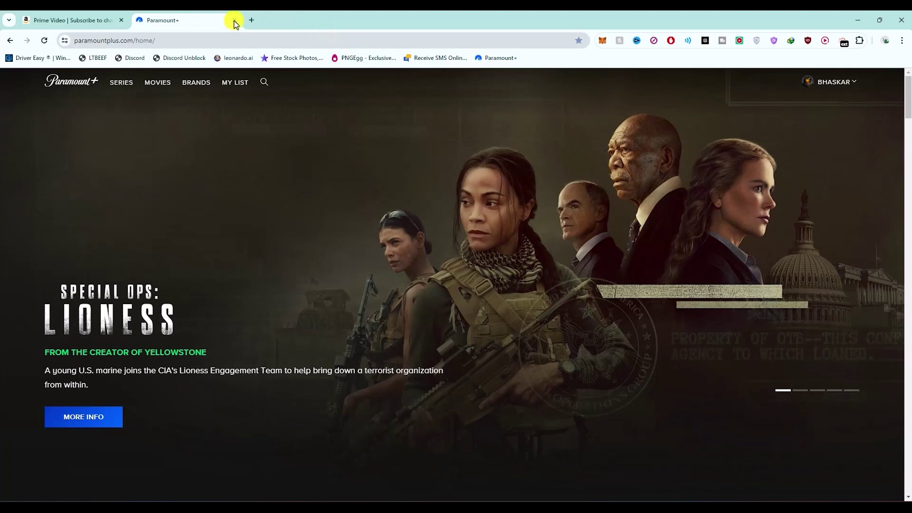
- Switch back to the Prime Video store tab
key(ctrl+shift+Tab)
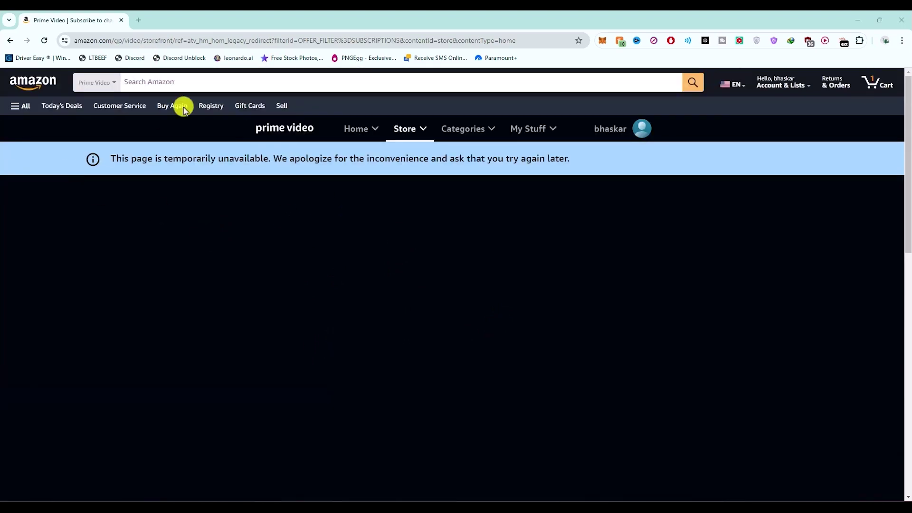
- Open Paramount+ in a new tab, then toggle tabs and end on Prime Video
key(ctrl+t)
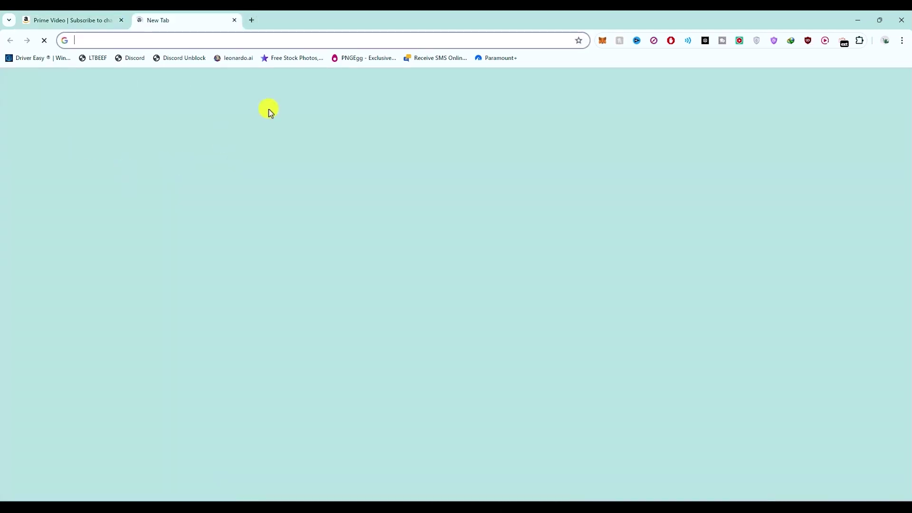
click(488, 61)
click(68, 20)
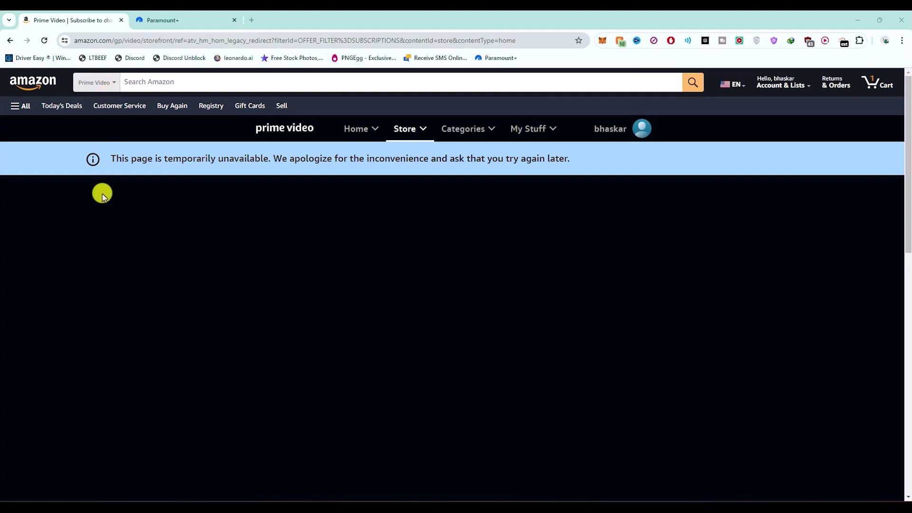
click(148, 23)
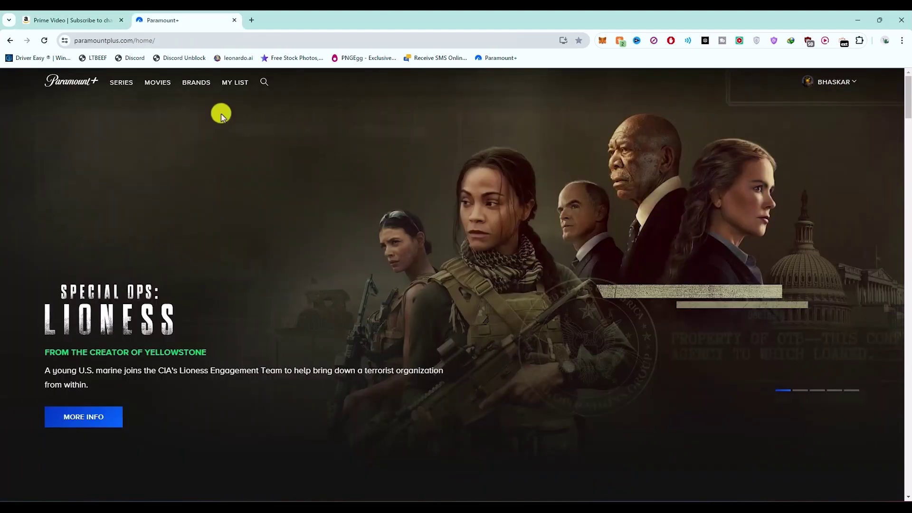
scroll(466, 205, down, 3)
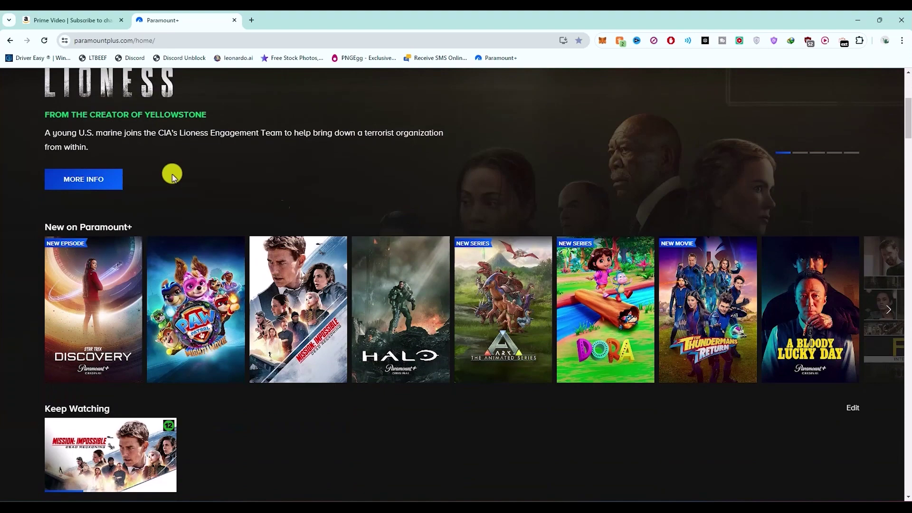
scroll(562, 341, up, 3)
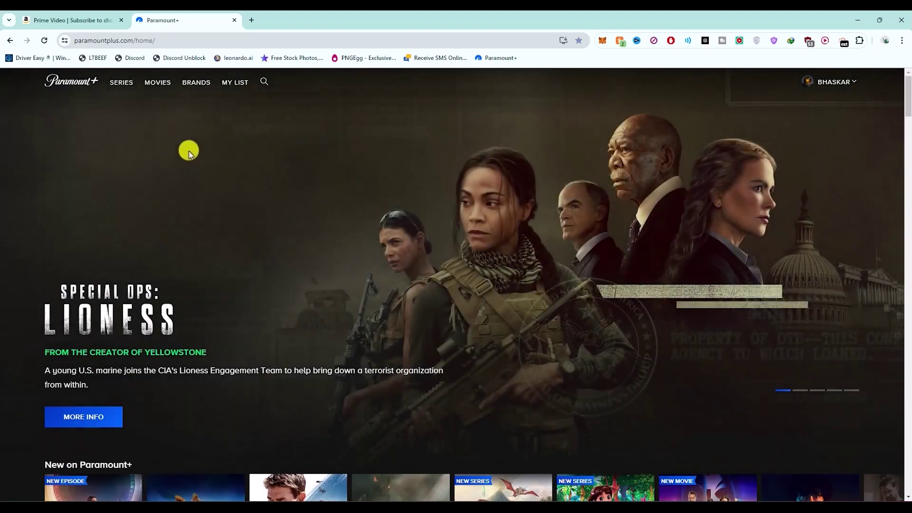
click(51, 20)
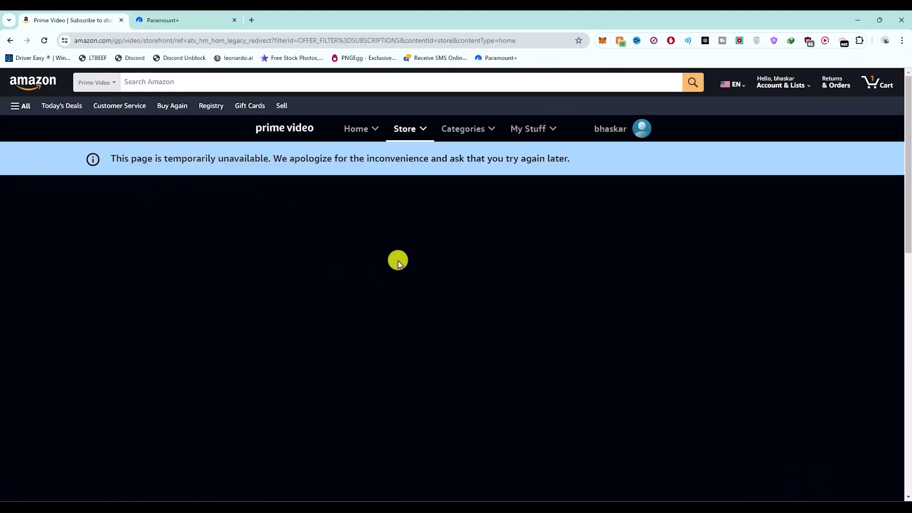